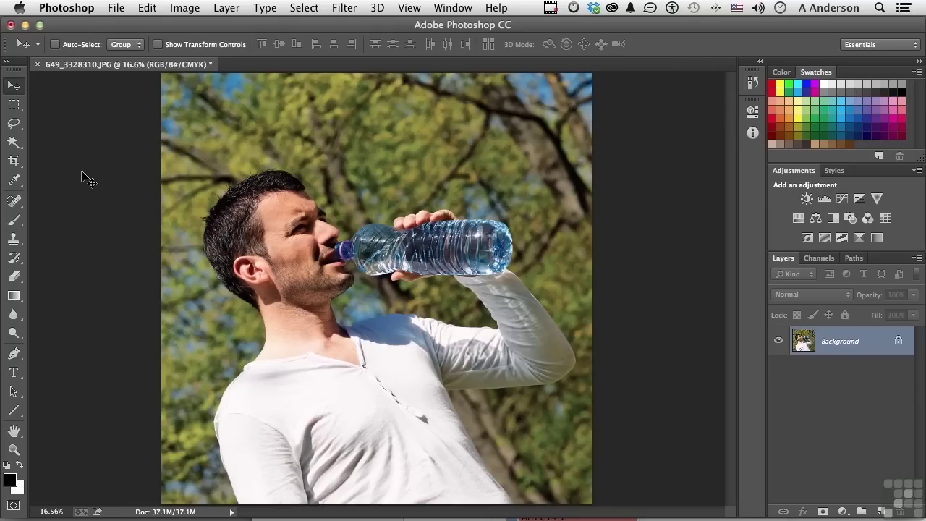
# - Preview the photo as seen with protanopia, then return the proof setup to Working CMYK
pyautogui.click(409, 9)
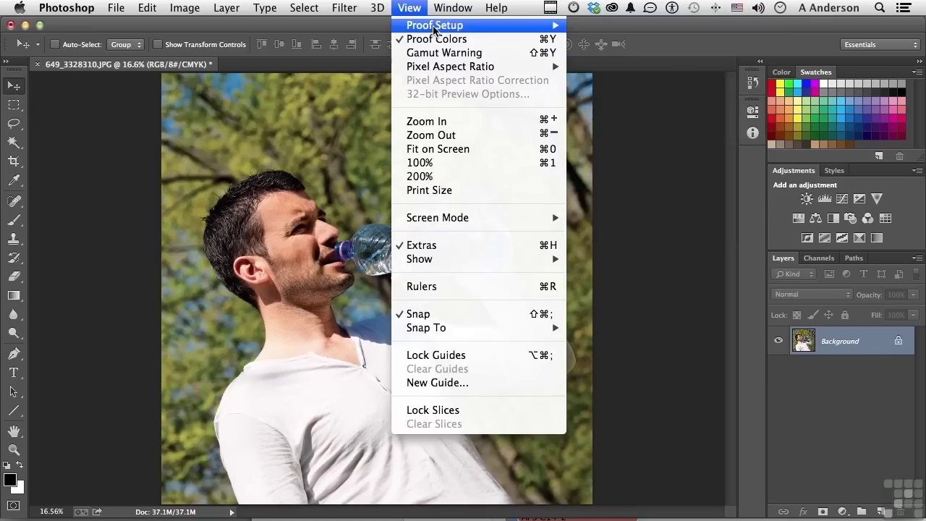
pyautogui.moveTo(434, 30)
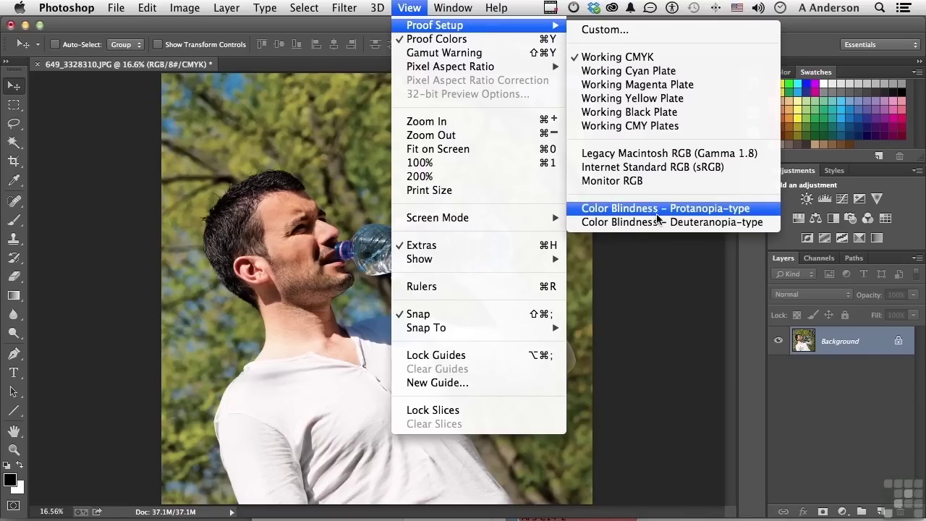
pyautogui.click(648, 209)
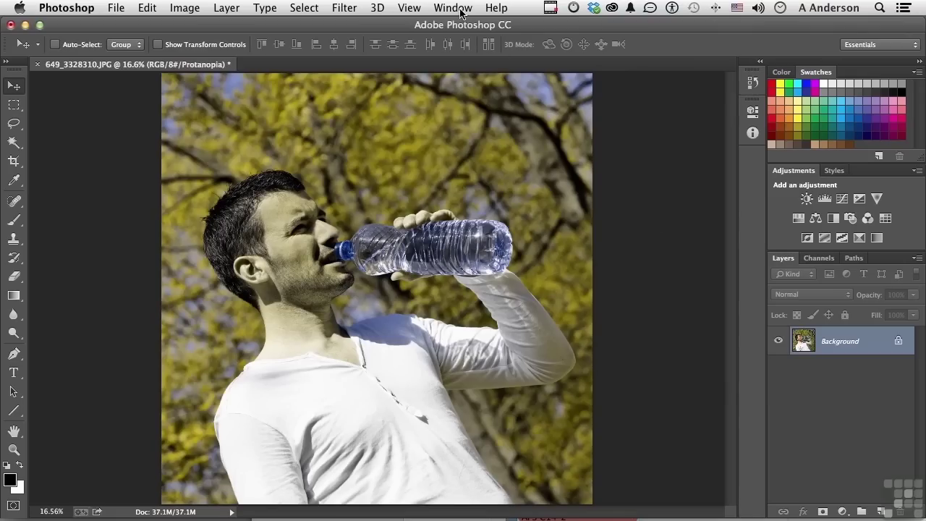
pyautogui.click(410, 7)
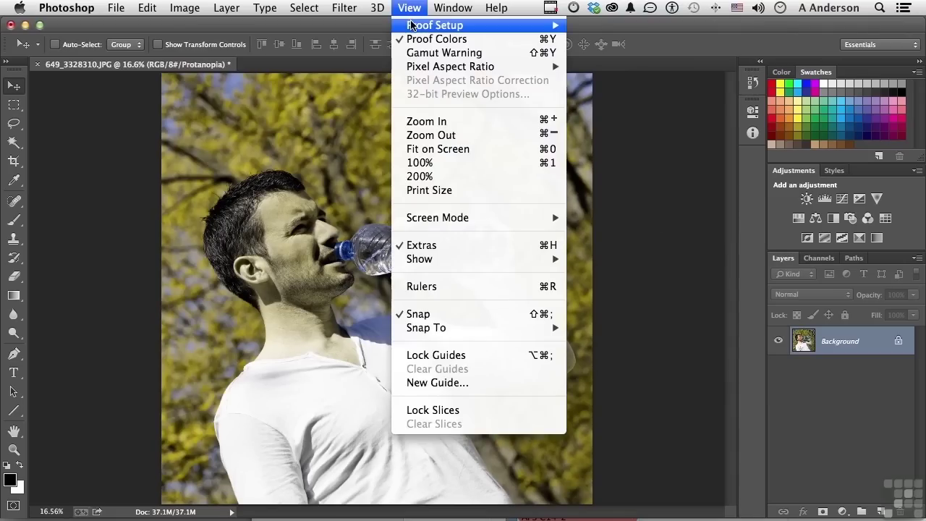
pyautogui.click(618, 57)
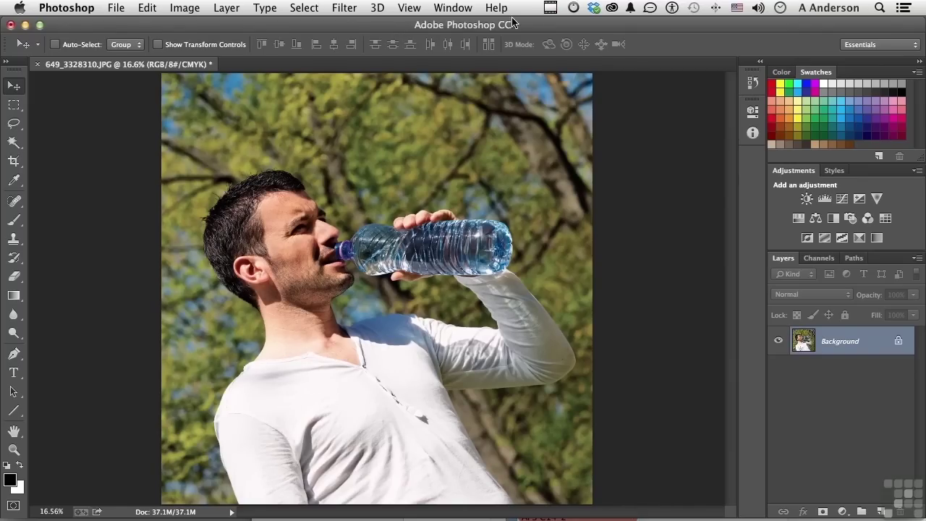
# - Turn on Gamut Warning, toggling it off and on with Cmd+Shift+Y to compare
pyautogui.click(417, 8)
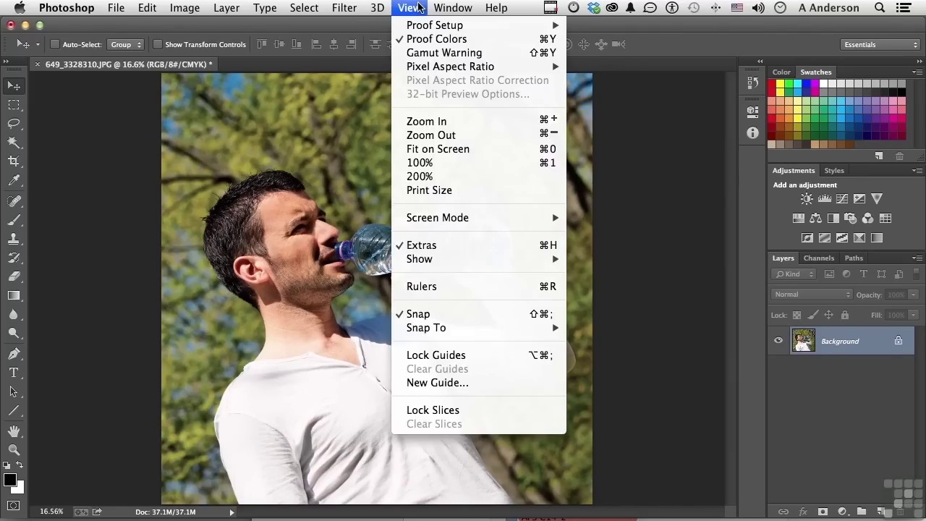
pyautogui.click(432, 56)
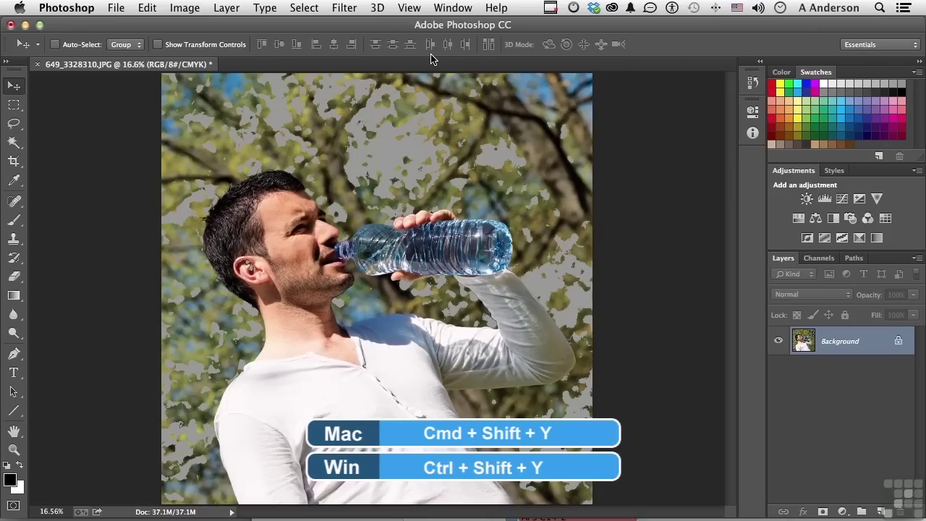
pyautogui.press('super+shift+y')
pyautogui.press('super+shift+y')
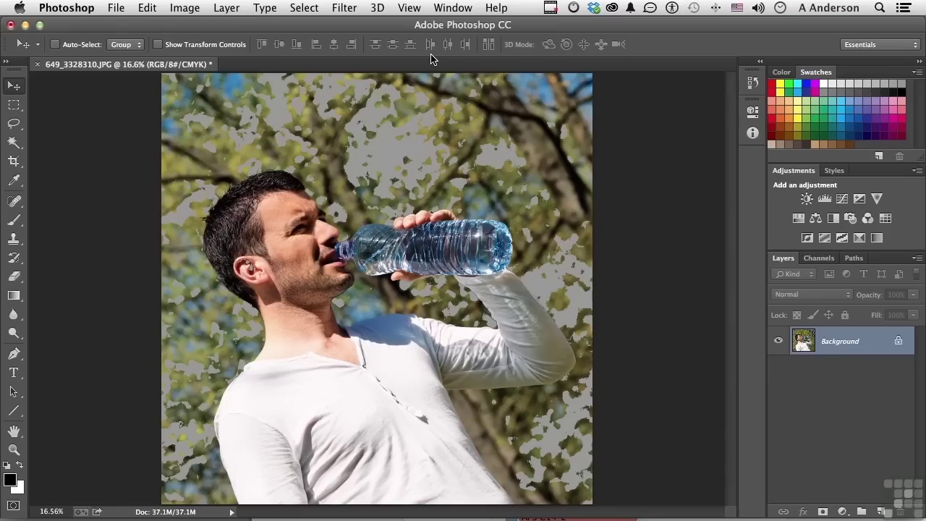
pyautogui.press('super+shift+y')
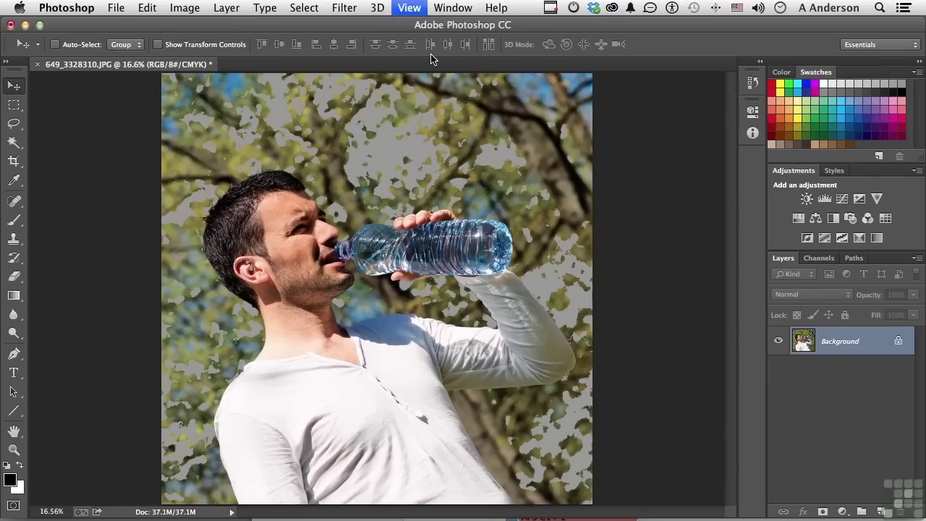
pyautogui.press('super+shift+y')
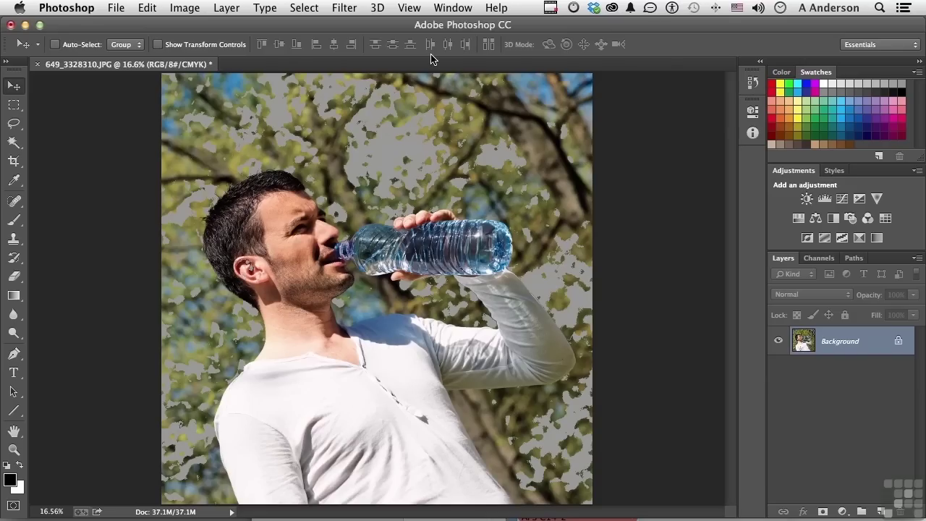
# - Add a new layer in Saturation blend mode and name it 'Saturation'
pyautogui.click(881, 511)
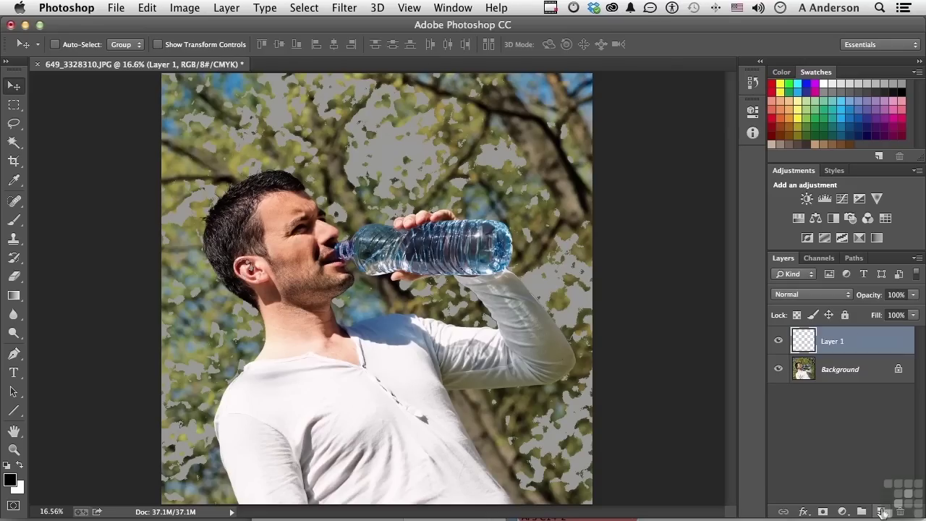
pyautogui.click(813, 298)
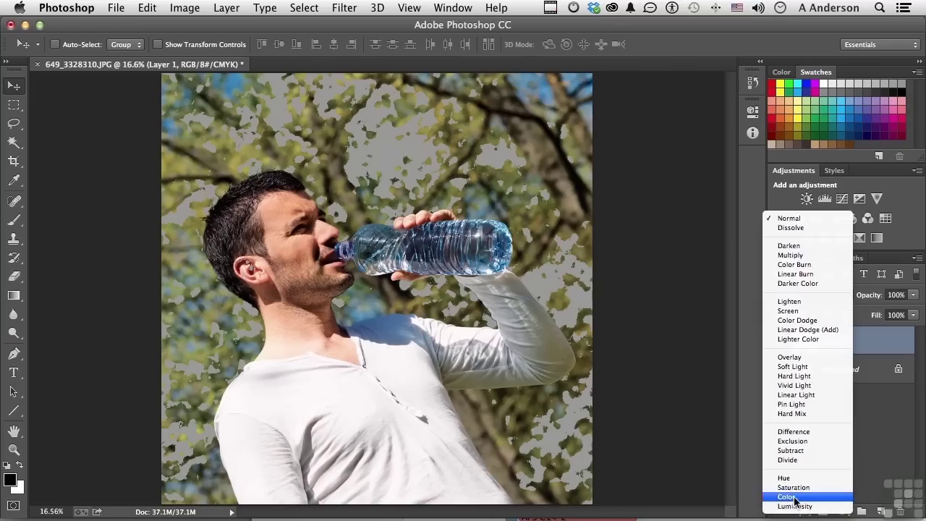
pyautogui.click(794, 486)
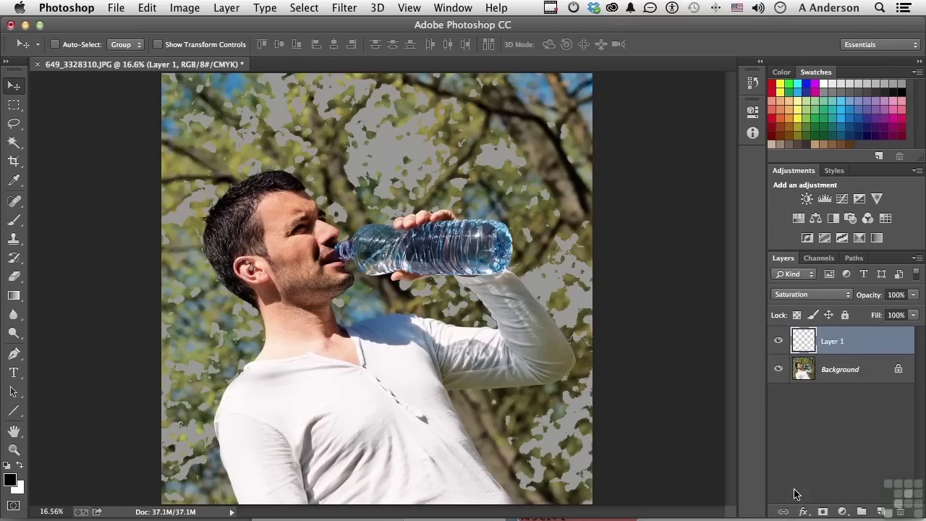
pyautogui.doubleClick(835, 339)
pyautogui.write('Saturation')
pyautogui.click(883, 346)
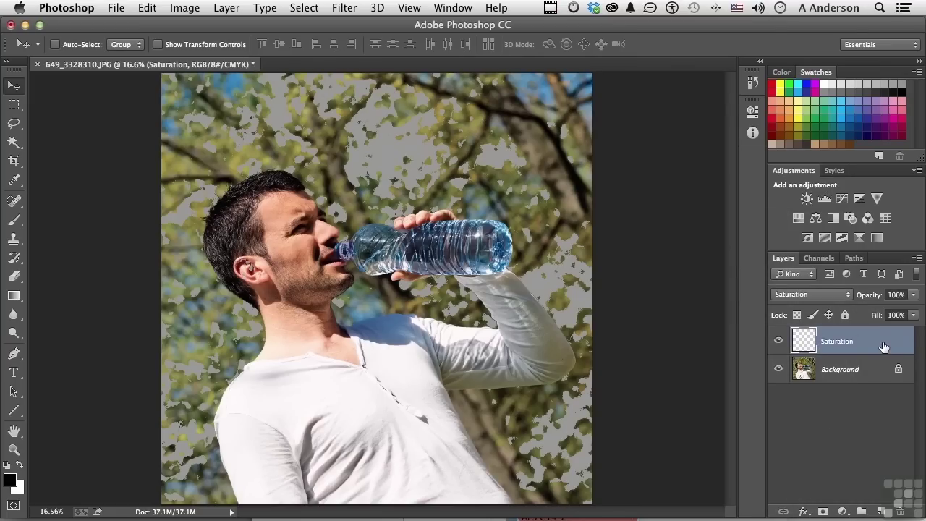
# - Brush over the face, neck, ear and a branch above the bottle to desaturate them
pyautogui.click(14, 221)
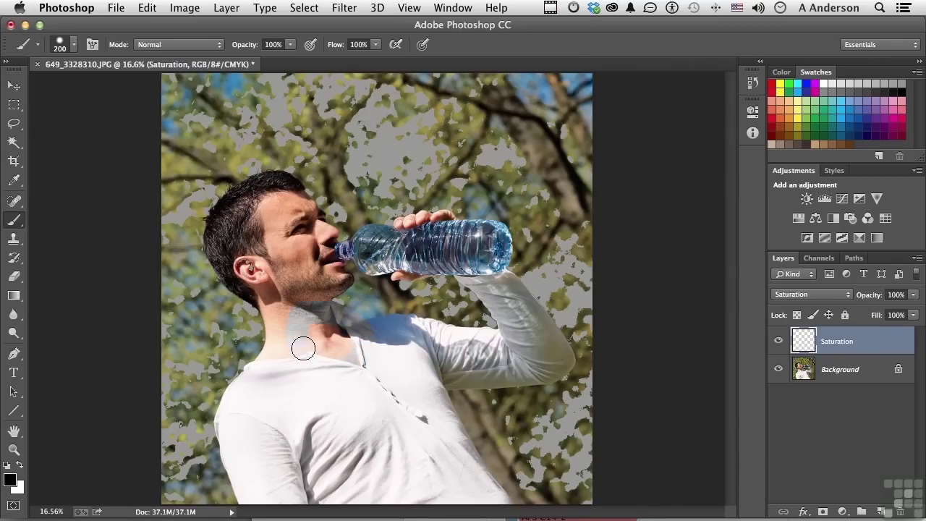
pyautogui.moveTo(304, 347)
pyautogui.mouseDown()
pyautogui.moveTo(297, 295)
pyautogui.moveTo(341, 253)
pyautogui.moveTo(280, 217)
pyautogui.moveTo(301, 198)
pyautogui.moveTo(300, 173)
pyautogui.moveTo(249, 212)
pyautogui.moveTo(248, 259)
pyautogui.moveTo(285, 300)
pyautogui.moveTo(262, 280)
pyautogui.mouseUp()
pyautogui.moveTo(354, 233)
pyautogui.mouseDown()
pyautogui.moveTo(438, 161)
pyautogui.moveTo(410, 193)
pyautogui.moveTo(462, 116)
pyautogui.moveTo(353, 190)
pyautogui.mouseUp()
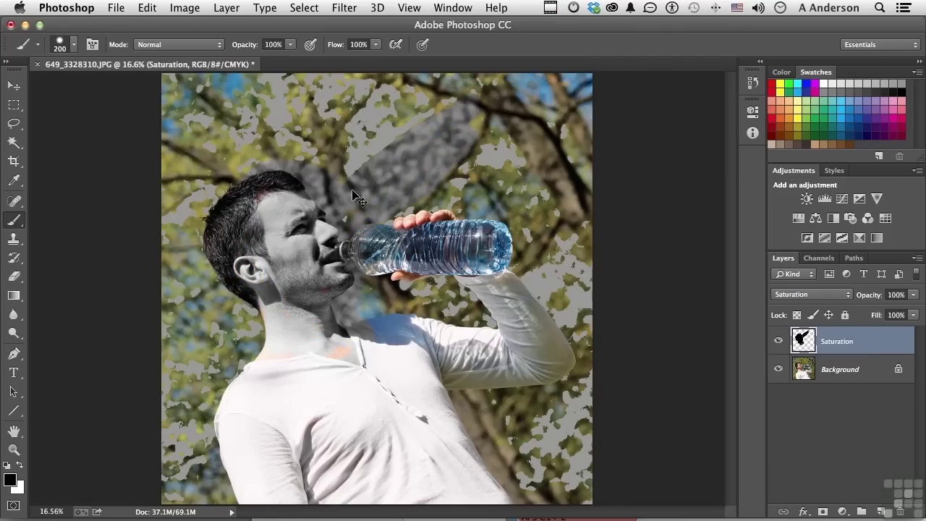
# - Clear all brush strokes from the Saturation layer, restoring the face, ear and branch colour
pyautogui.press('super+a')
pyautogui.press('BackSpace')
pyautogui.press('super+d')
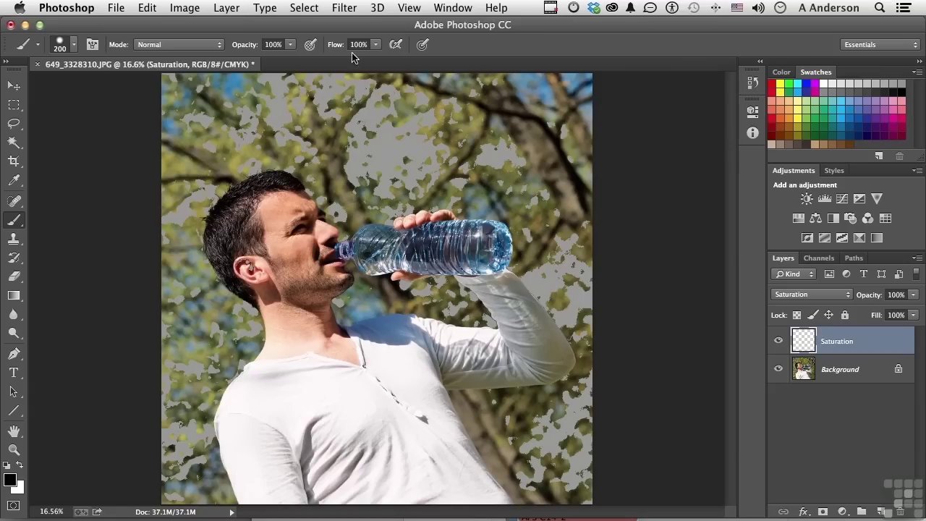
# - Lower the brush opacity to 20% and paint lightly over the out-of-gamut foliage
pyautogui.click(290, 45)
pyautogui.moveTo(292, 63)
pyautogui.mouseDown()
pyautogui.moveTo(236, 64)
pyautogui.moveTo(237, 38)
pyautogui.mouseUp()
pyautogui.moveTo(391, 154)
pyautogui.mouseDown()
pyautogui.moveTo(422, 176)
pyautogui.moveTo(400, 196)
pyautogui.moveTo(381, 196)
pyautogui.moveTo(406, 210)
pyautogui.moveTo(346, 213)
pyautogui.moveTo(326, 188)
pyautogui.moveTo(412, 157)
pyautogui.moveTo(353, 151)
pyautogui.moveTo(406, 146)
pyautogui.moveTo(452, 98)
pyautogui.moveTo(376, 106)
pyautogui.moveTo(348, 133)
pyautogui.moveTo(383, 96)
pyautogui.moveTo(371, 155)
pyautogui.moveTo(411, 137)
pyautogui.moveTo(377, 151)
pyautogui.moveTo(403, 124)
pyautogui.moveTo(434, 142)
pyautogui.moveTo(423, 165)
pyautogui.moveTo(459, 151)
pyautogui.moveTo(453, 197)
pyautogui.moveTo(465, 165)
pyautogui.moveTo(518, 153)
pyautogui.moveTo(499, 150)
pyautogui.moveTo(498, 164)
pyautogui.moveTo(458, 149)
pyautogui.moveTo(415, 162)
pyautogui.moveTo(411, 110)
pyautogui.moveTo(390, 138)
pyautogui.moveTo(404, 107)
pyautogui.moveTo(385, 103)
pyautogui.moveTo(310, 182)
pyautogui.moveTo(351, 219)
pyautogui.moveTo(335, 203)
pyautogui.moveTo(358, 178)
pyautogui.moveTo(406, 171)
pyautogui.moveTo(434, 133)
pyautogui.moveTo(396, 141)
pyautogui.moveTo(415, 164)
pyautogui.moveTo(428, 145)
pyautogui.moveTo(371, 127)
pyautogui.moveTo(347, 141)
pyautogui.moveTo(384, 141)
pyautogui.moveTo(434, 160)
pyautogui.moveTo(424, 188)
pyautogui.moveTo(392, 203)
pyautogui.moveTo(325, 189)
pyautogui.mouseUp()
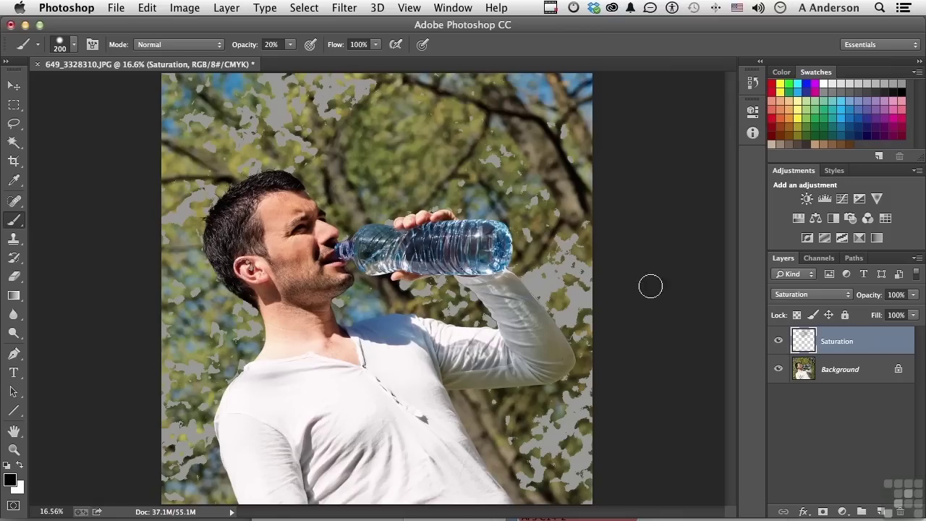
# - Delete the Saturation layer and add a Vibrance adjustment layer in its place
pyautogui.moveTo(826, 353); pyautogui.dragTo(899, 511)
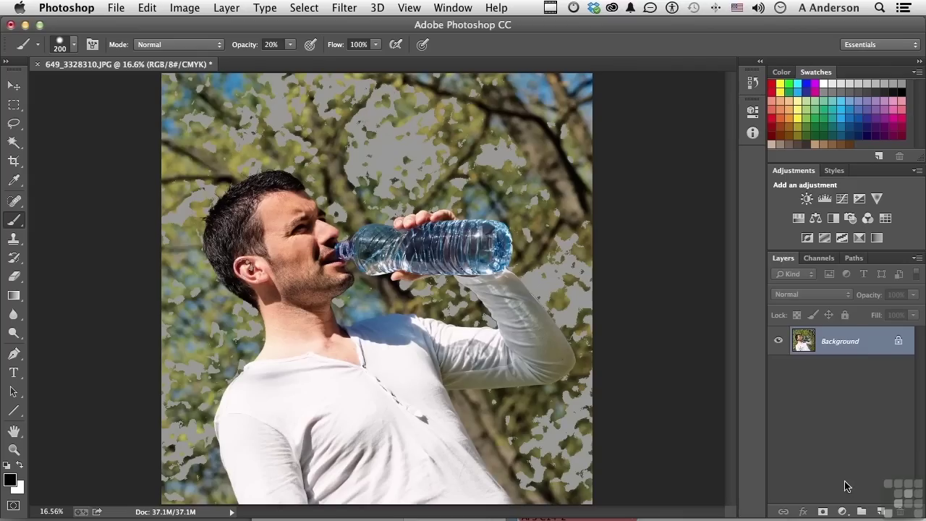
pyautogui.click(842, 512)
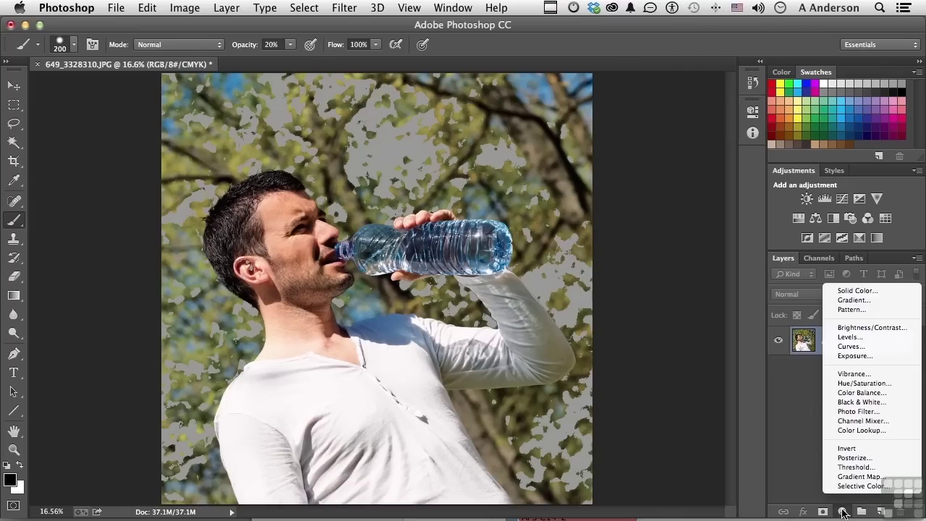
pyautogui.click(850, 374)
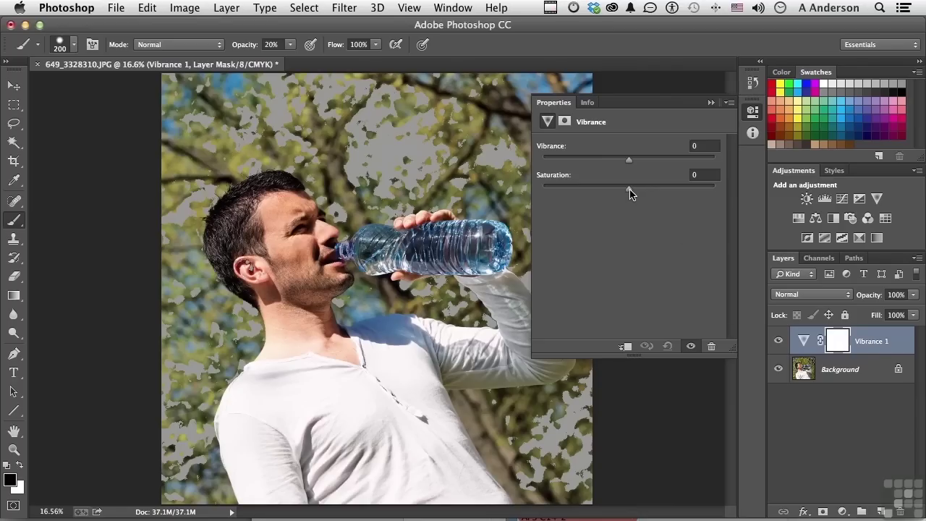
# - Lower Saturation to test the effect, then turn Gamut Warning off
pyautogui.moveTo(629, 193); pyautogui.dragTo(605, 193)
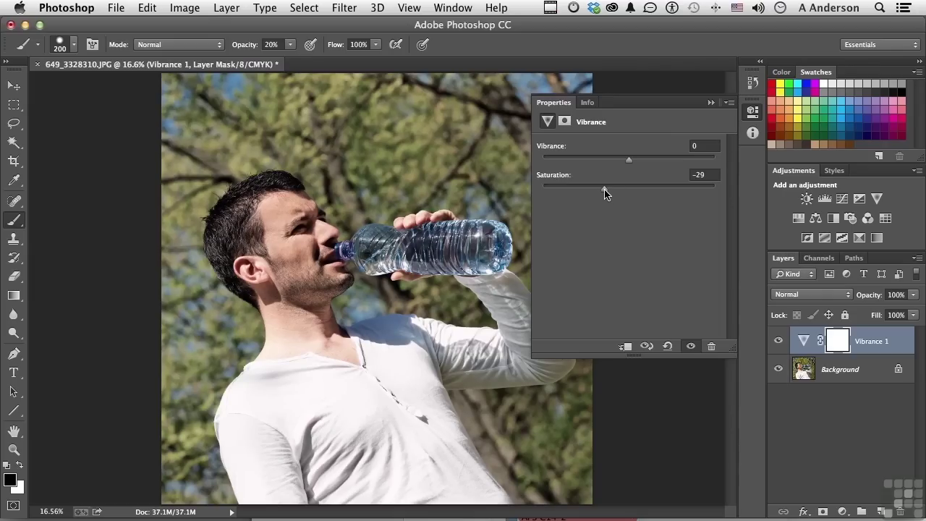
pyautogui.click(406, 8)
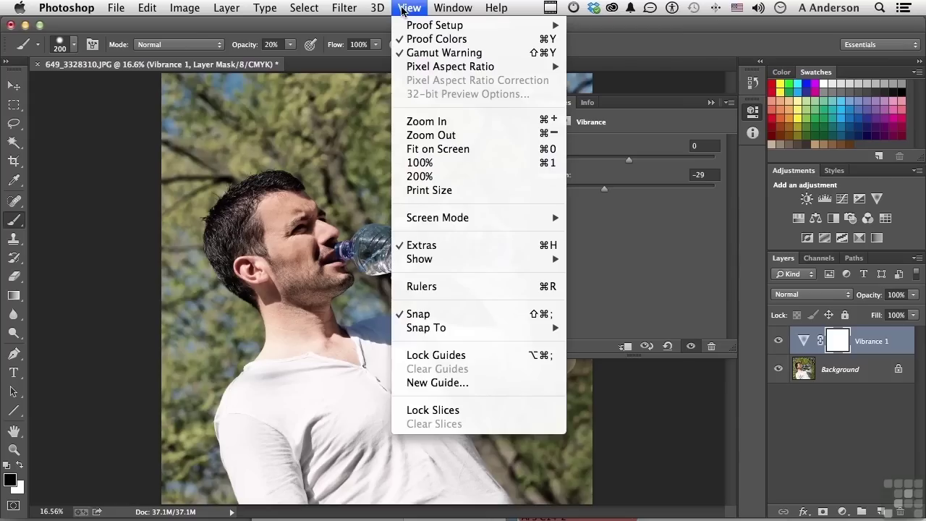
pyautogui.click(414, 53)
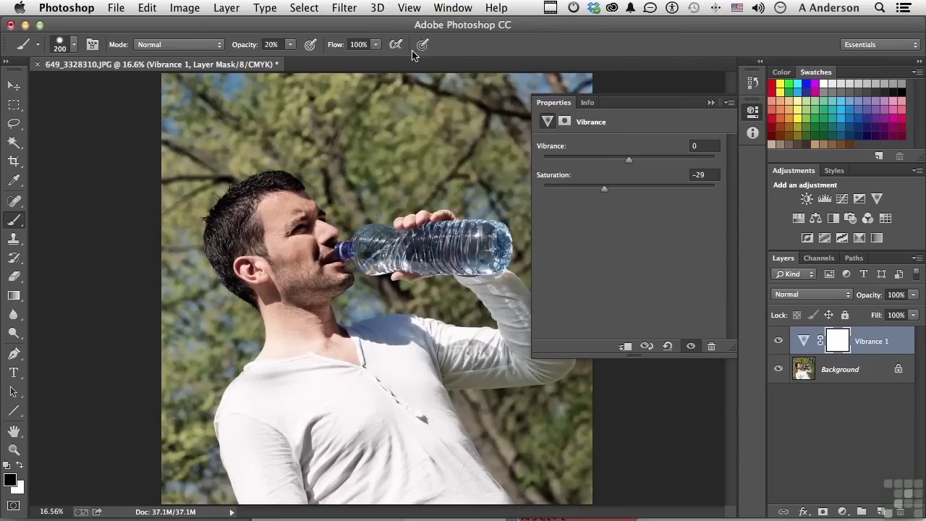
# - Toggle Vibrance 1 visibility to compare, leave it hidden, and reset Saturation to 0
pyautogui.click(779, 341)
pyautogui.click(779, 341)
pyautogui.click(779, 341)
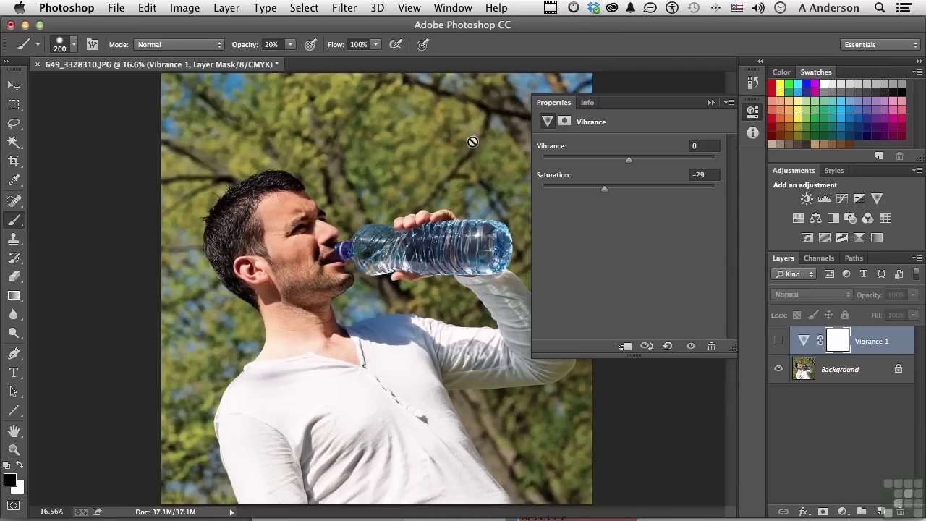
pyautogui.click(701, 175)
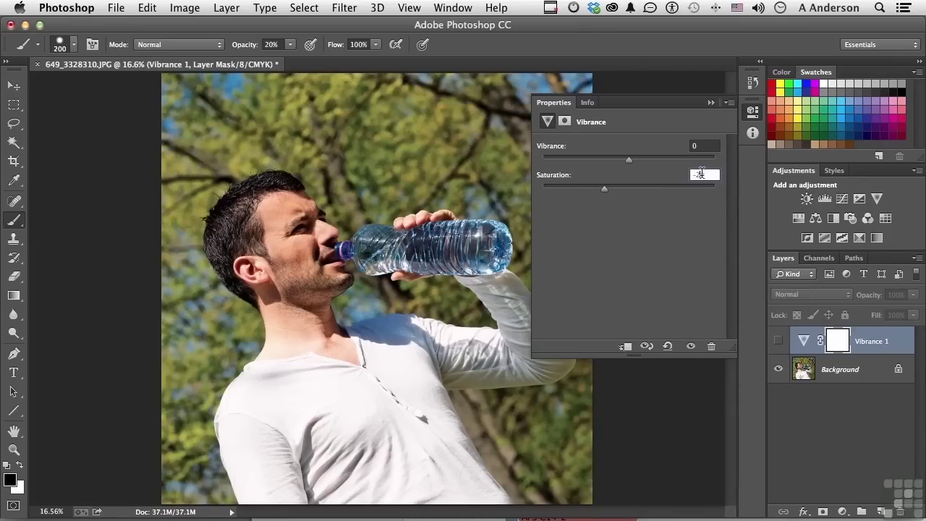
pyautogui.write('0')
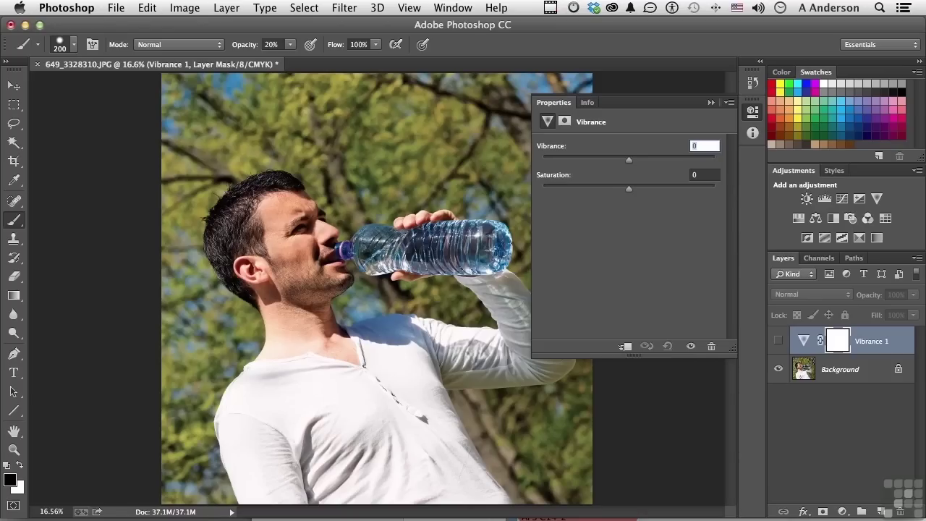
pyautogui.press('Tab')
# - Turn Gamut Warning back on and set Vibrance 1's mask to Out of Gamut via Color Range
pyautogui.click(411, 9)
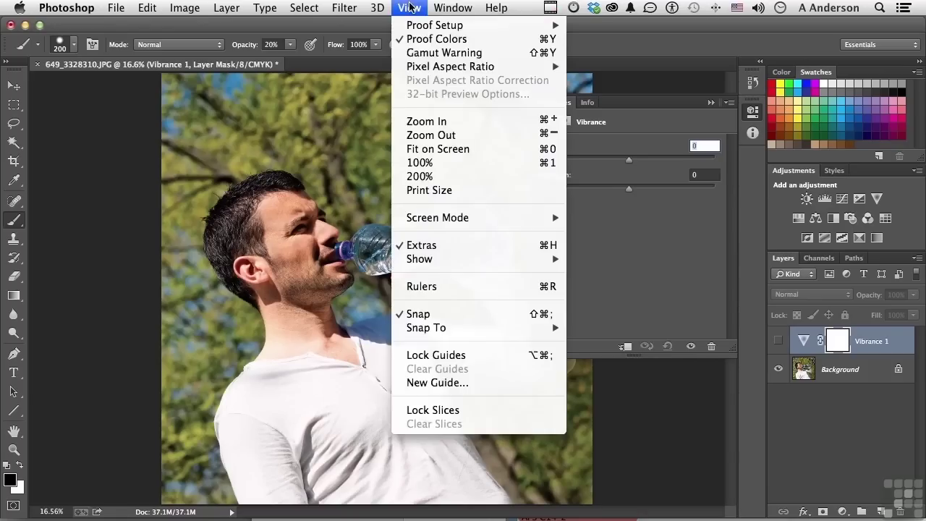
pyautogui.click(417, 55)
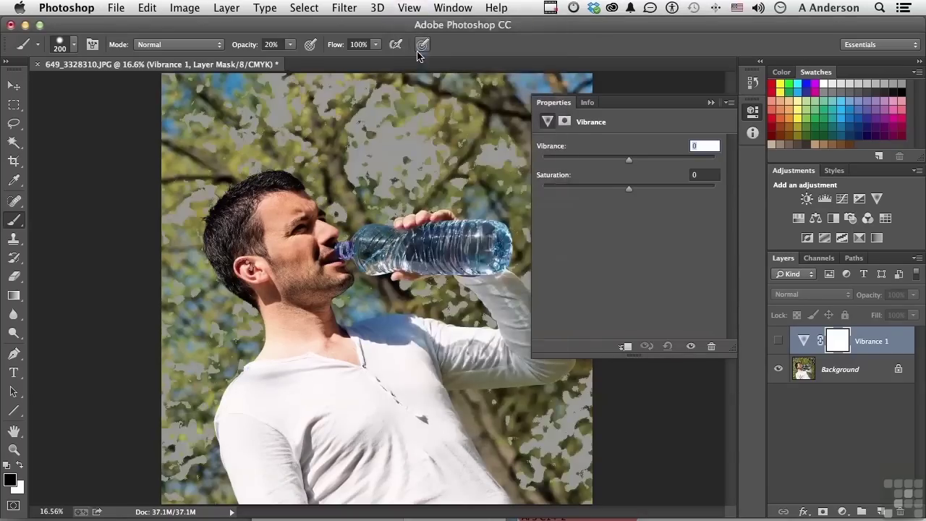
pyautogui.click(837, 344)
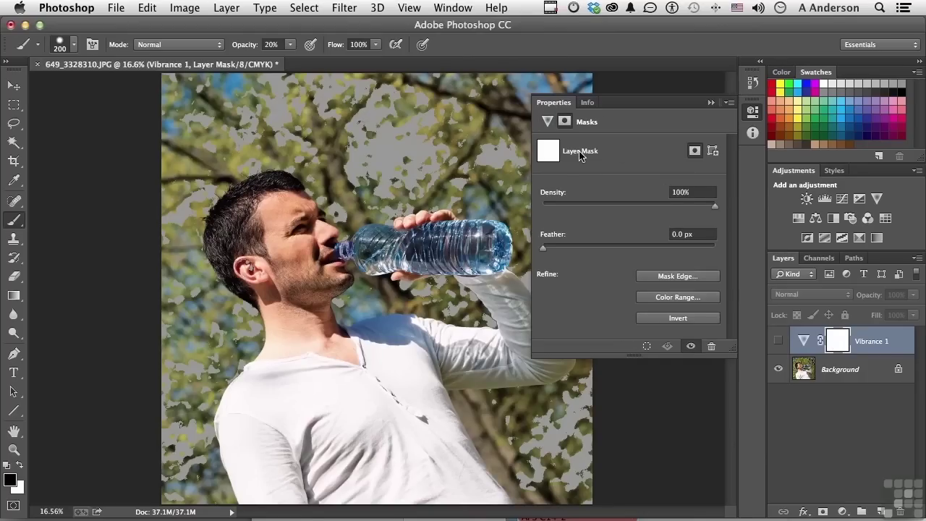
pyautogui.click(681, 303)
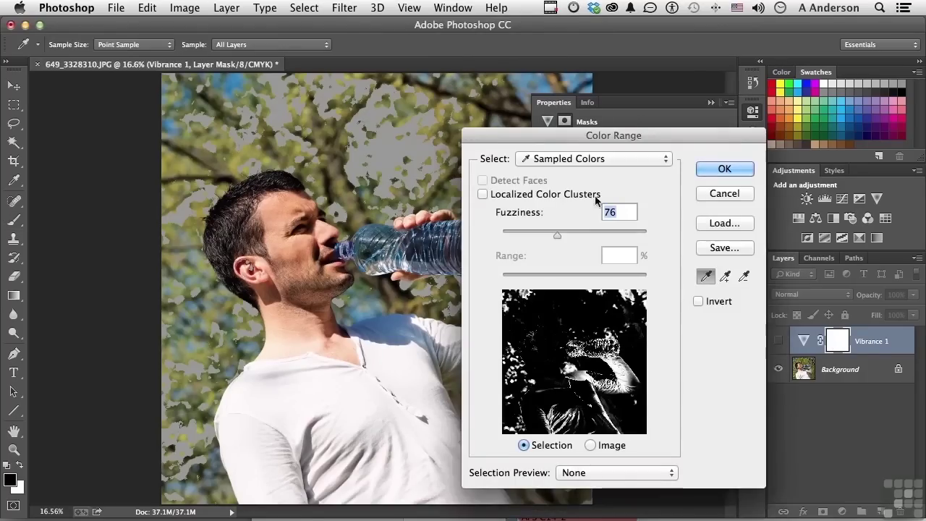
pyautogui.click(577, 157)
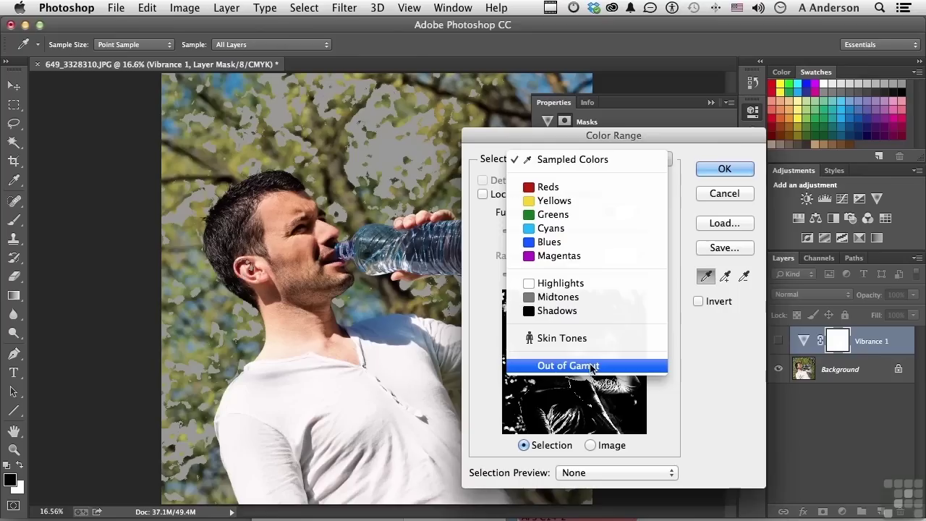
pyautogui.click(590, 367)
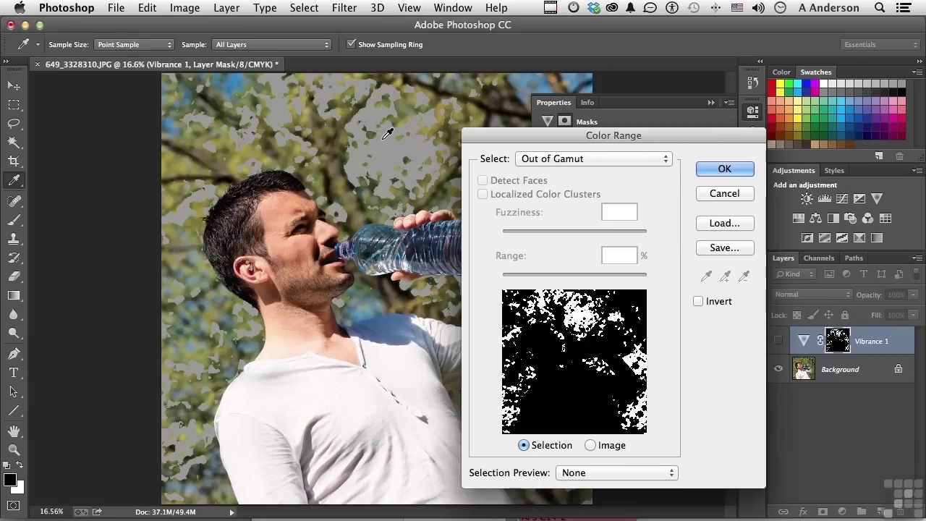
pyautogui.click(723, 169)
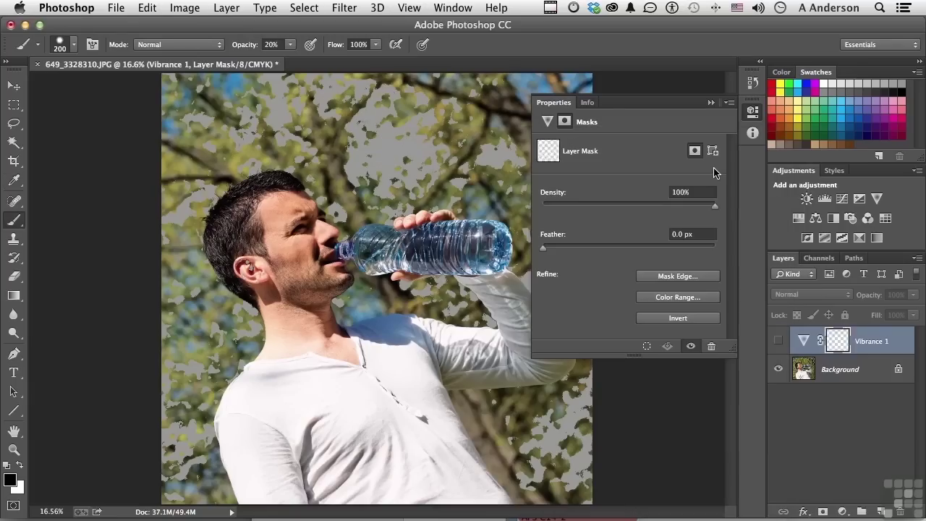
# - Show Vibrance 1 and set Vibrance to -18 and Saturation to -13
pyautogui.click(777, 341)
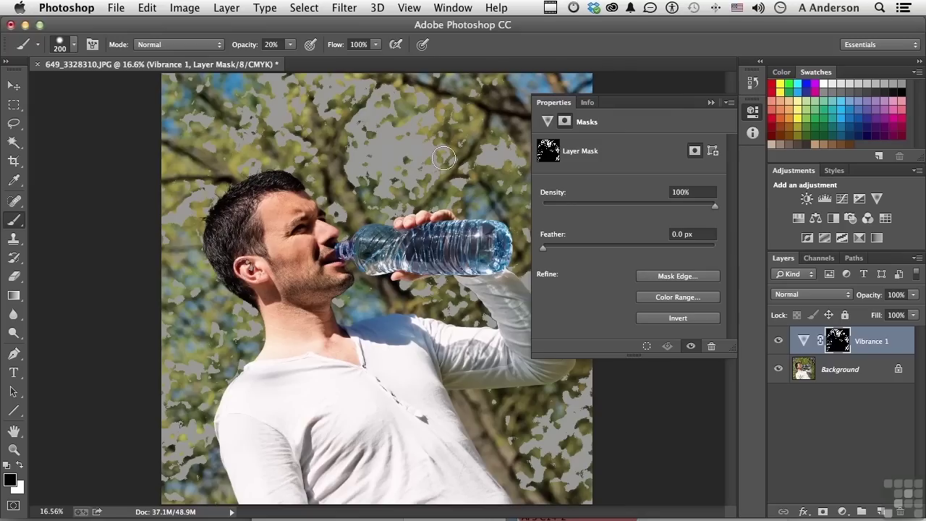
pyautogui.click(547, 121)
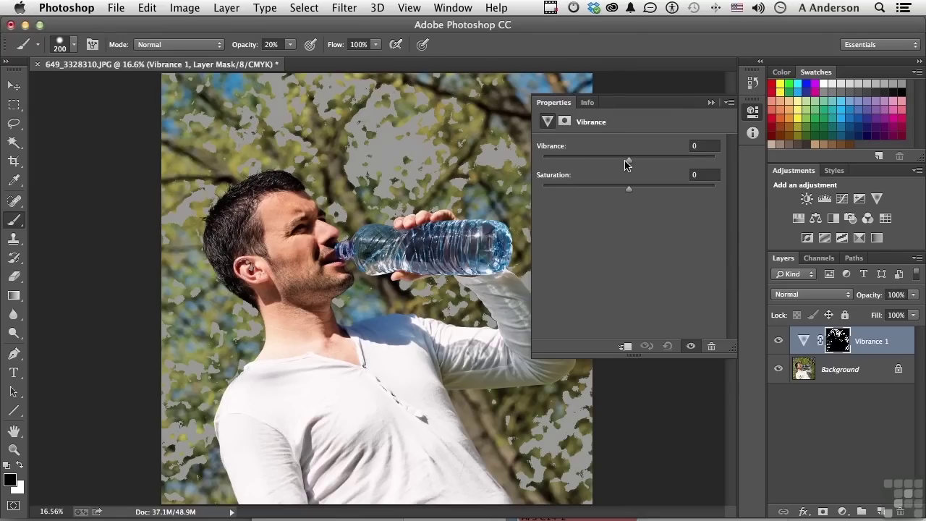
pyautogui.moveTo(628, 160); pyautogui.dragTo(613, 161)
pyautogui.moveTo(629, 191); pyautogui.dragTo(617, 192)
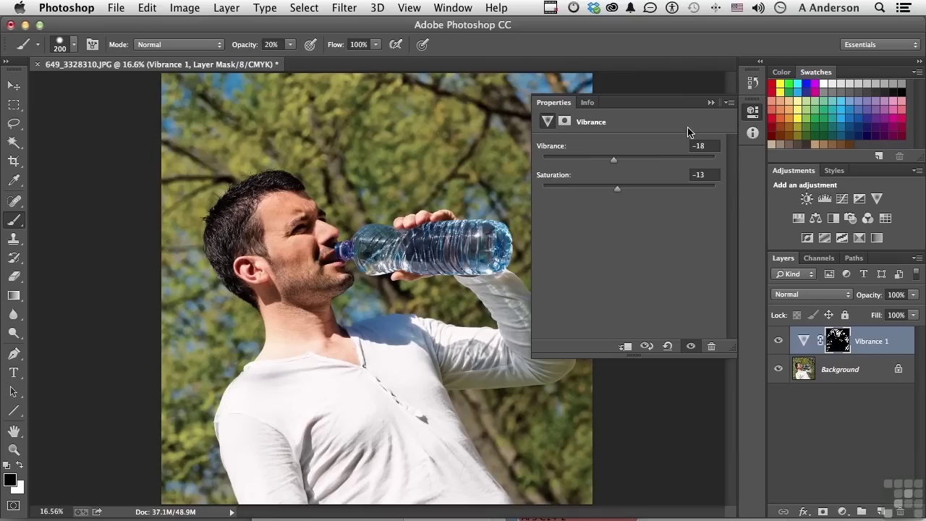
pyautogui.click(711, 102)
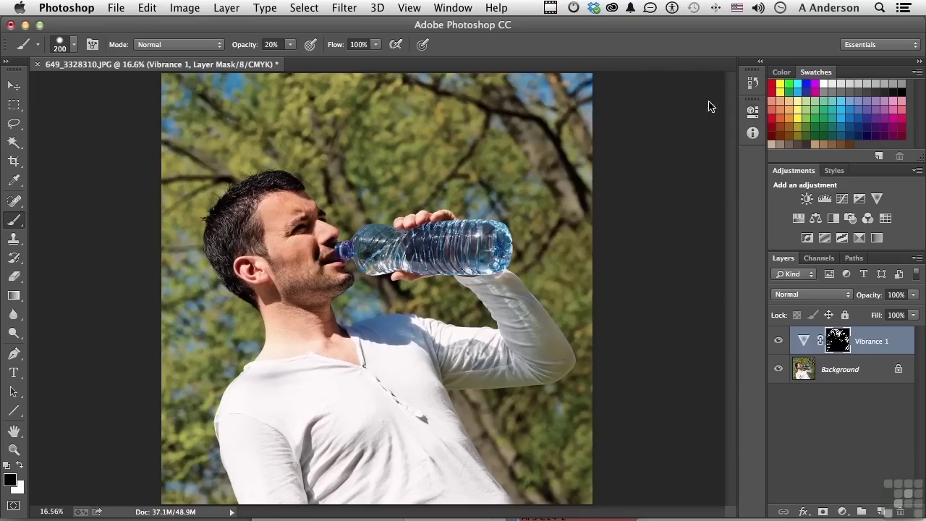
# - Turn off Gamut Warning and toggle Vibrance 1 on and off to compare before and after
pyautogui.click(410, 8)
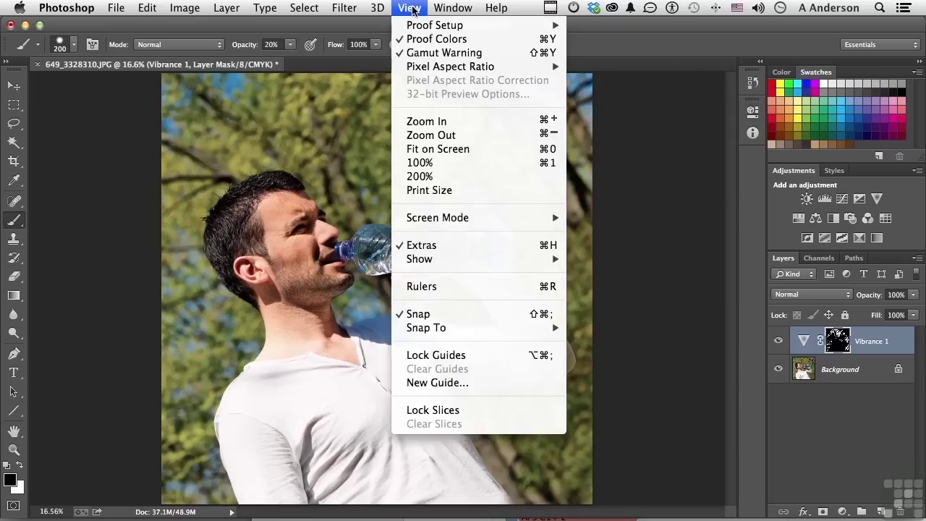
pyautogui.click(423, 54)
pyautogui.click(778, 341)
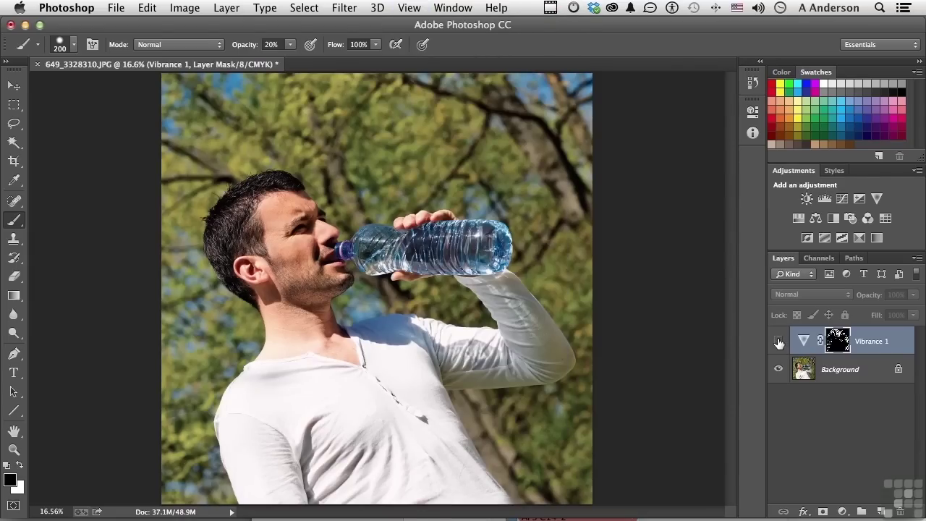
pyautogui.click(778, 342)
pyautogui.click(778, 342)
pyautogui.click(778, 341)
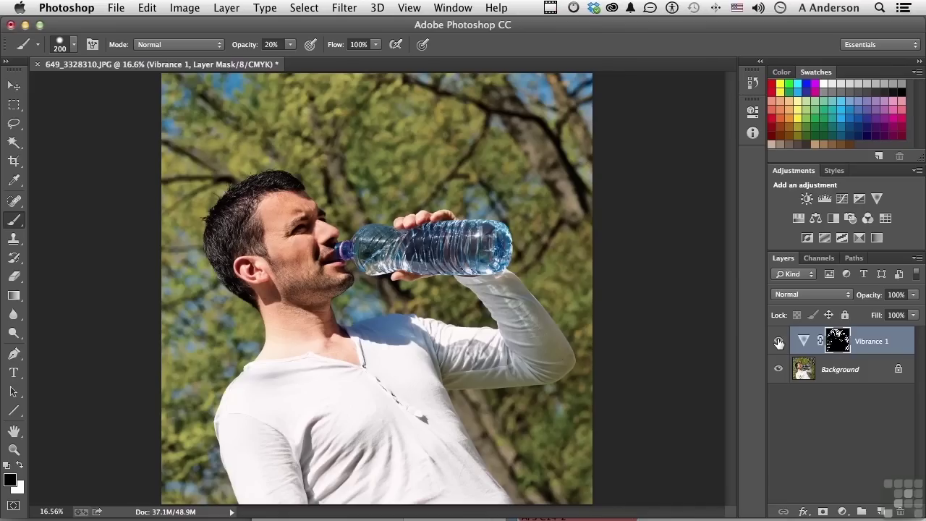